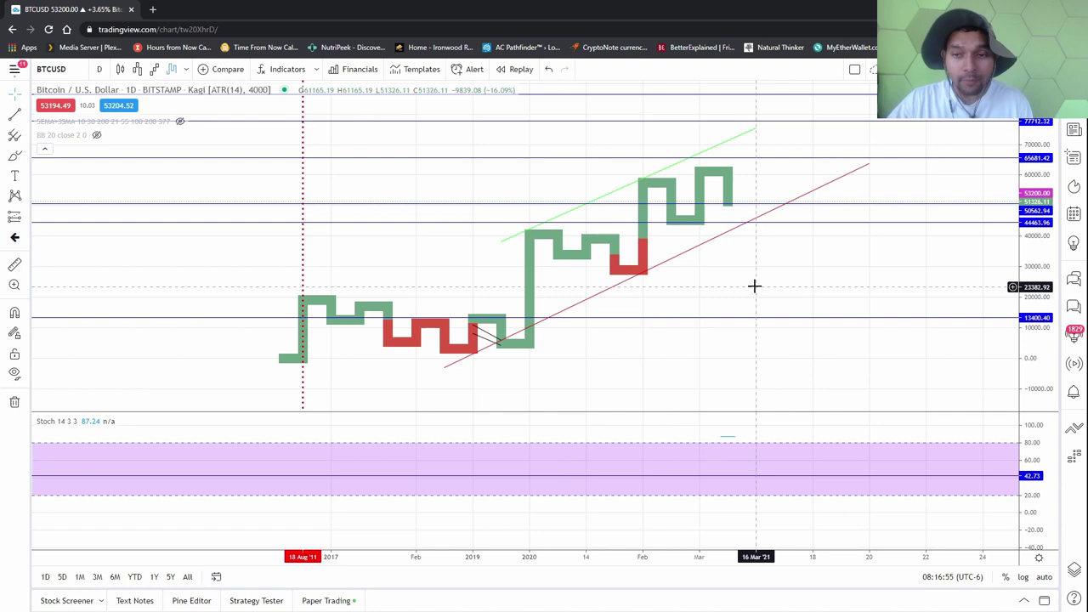
left_click_drag(753, 286, 576, 334)
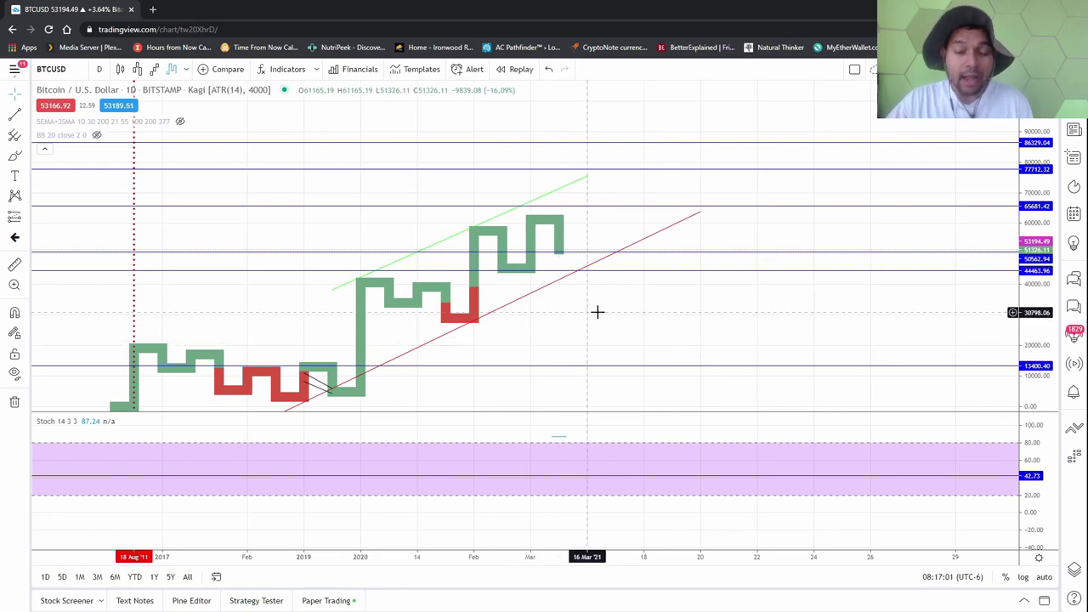
left_click_drag(599, 311, 675, 296)
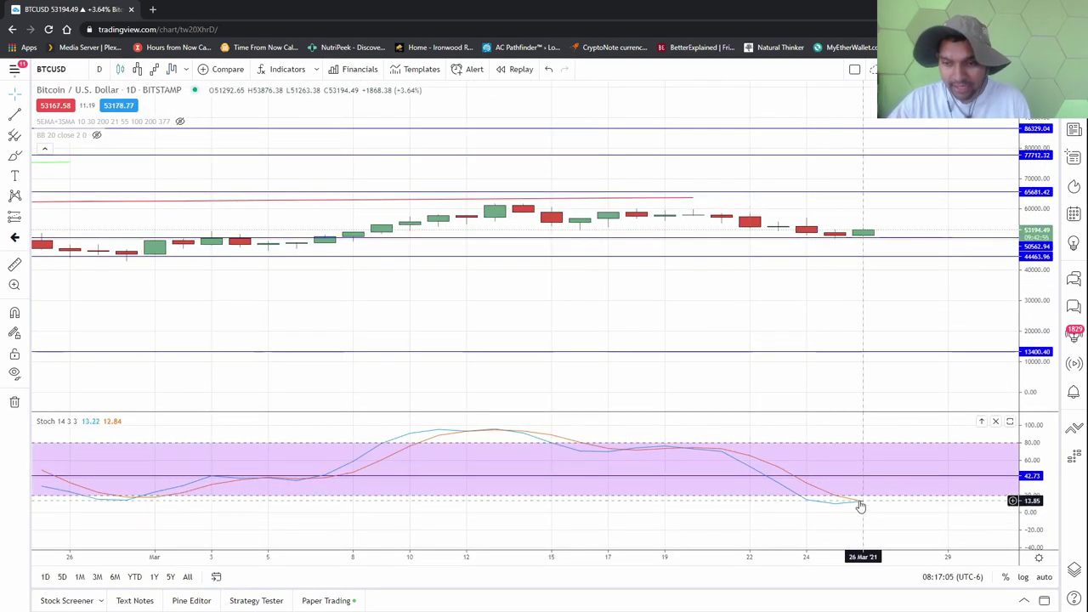
left_click_drag(876, 287, 655, 338)
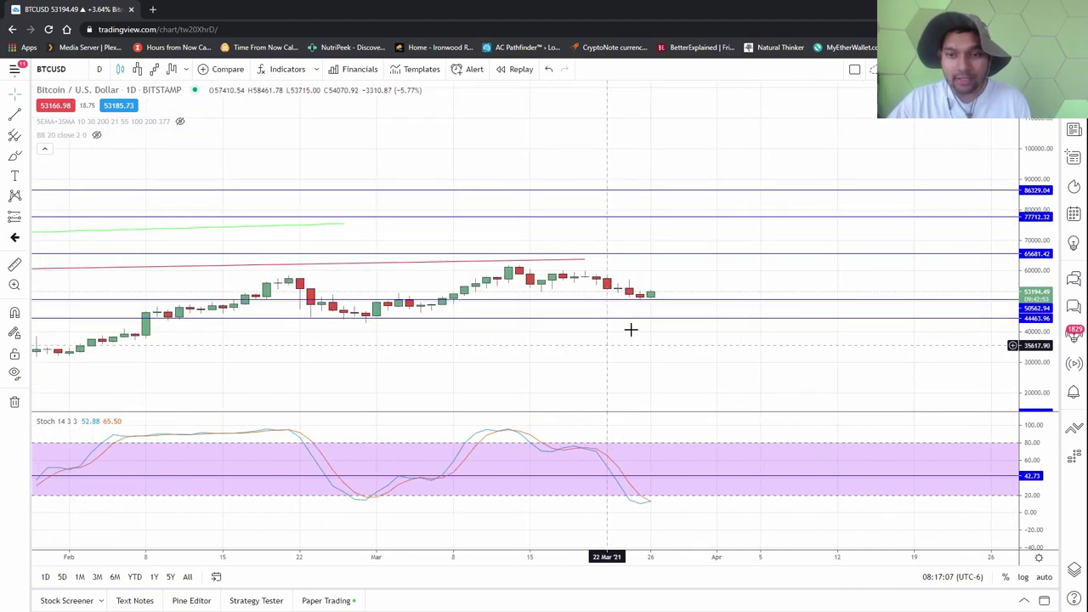
left_click(137, 69)
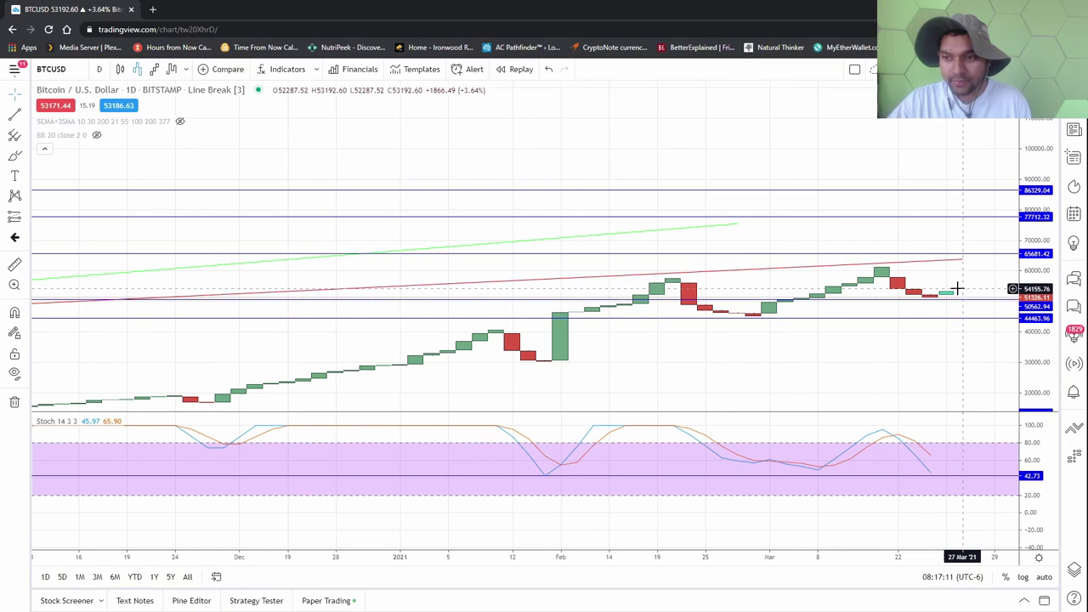
scroll(968, 220, "down", 5)
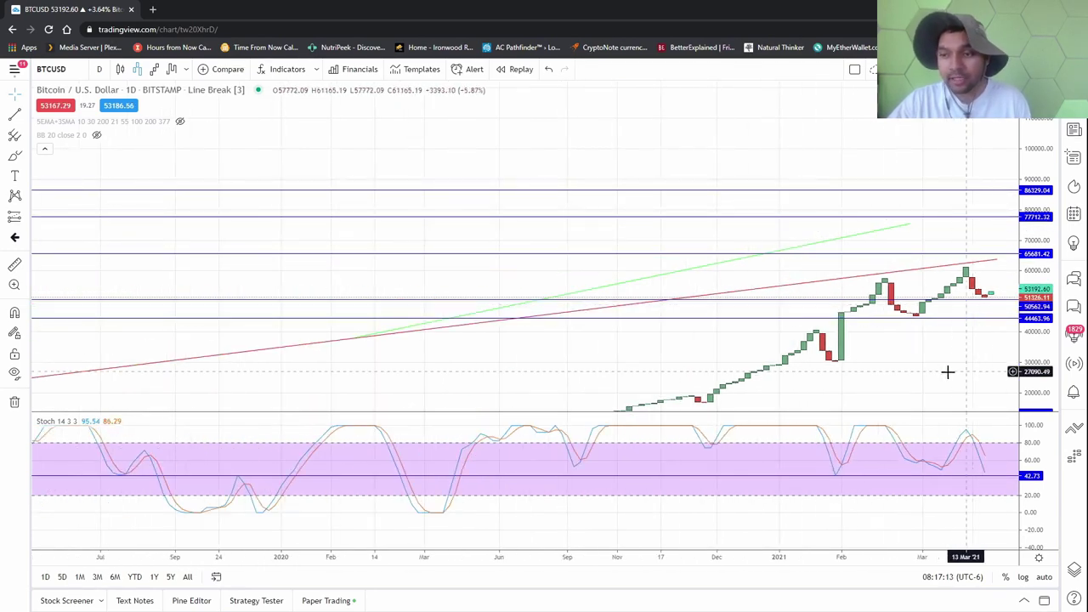
left_click(171, 69)
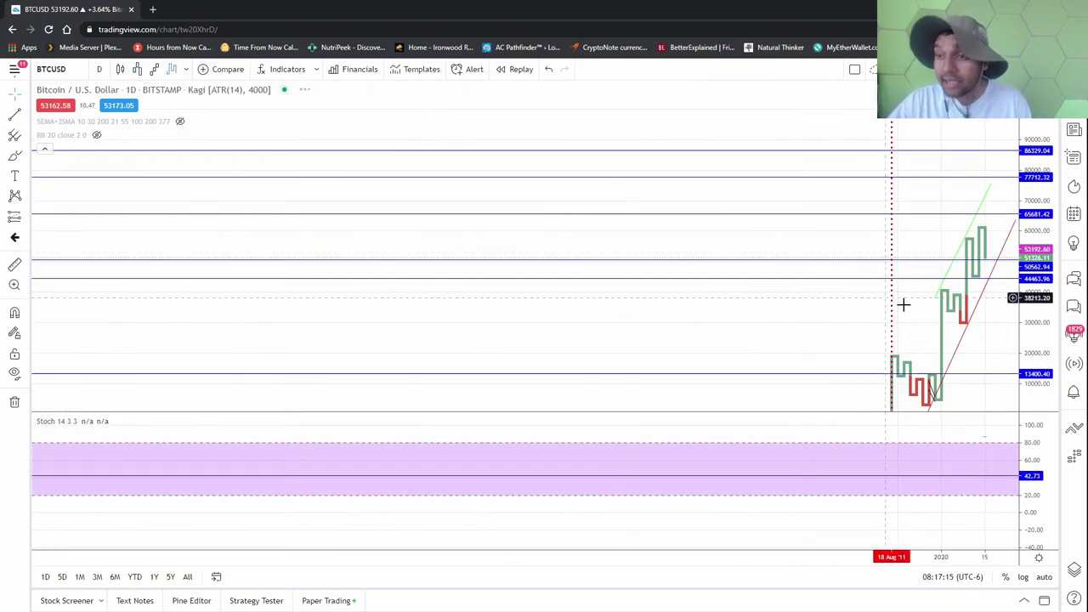
left_click_drag(941, 332, 748, 330)
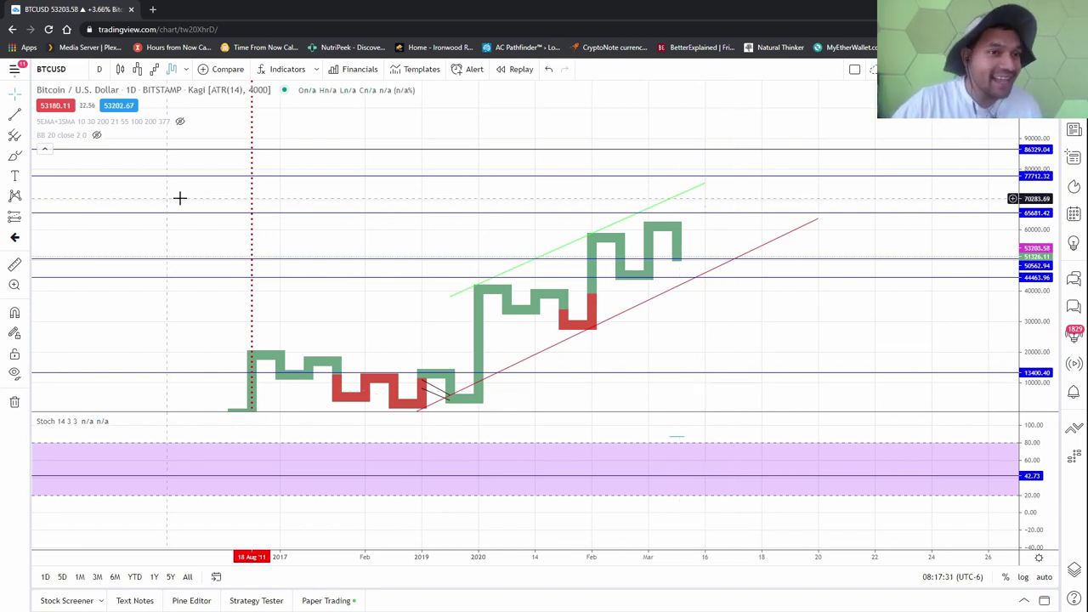
Load the saved Ethereum daily chart layout and display it as candlesticks.
left_click(17, 70)
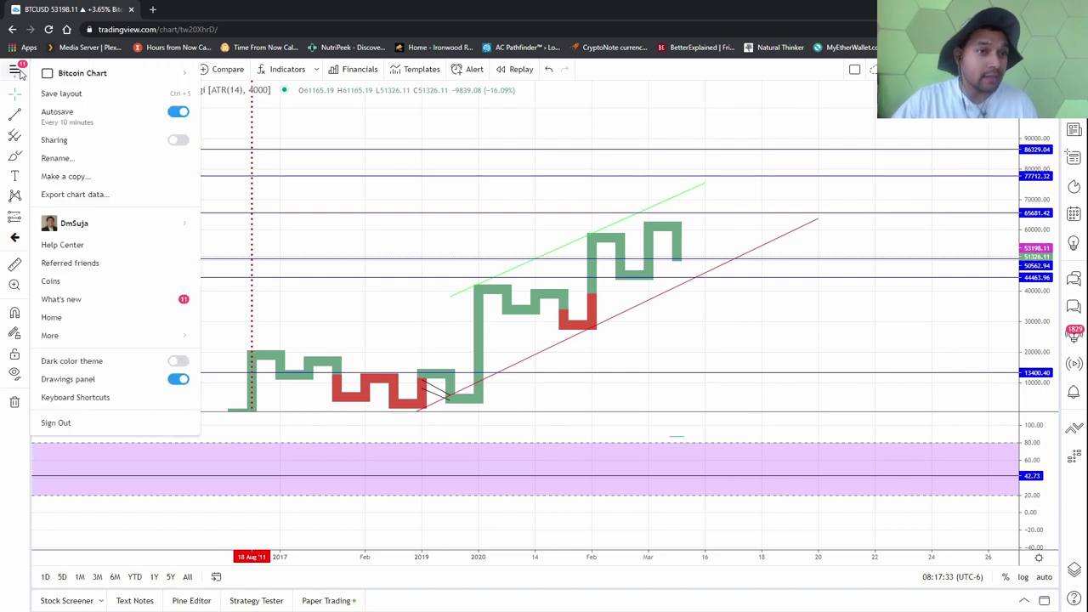
mouse_move(127, 74)
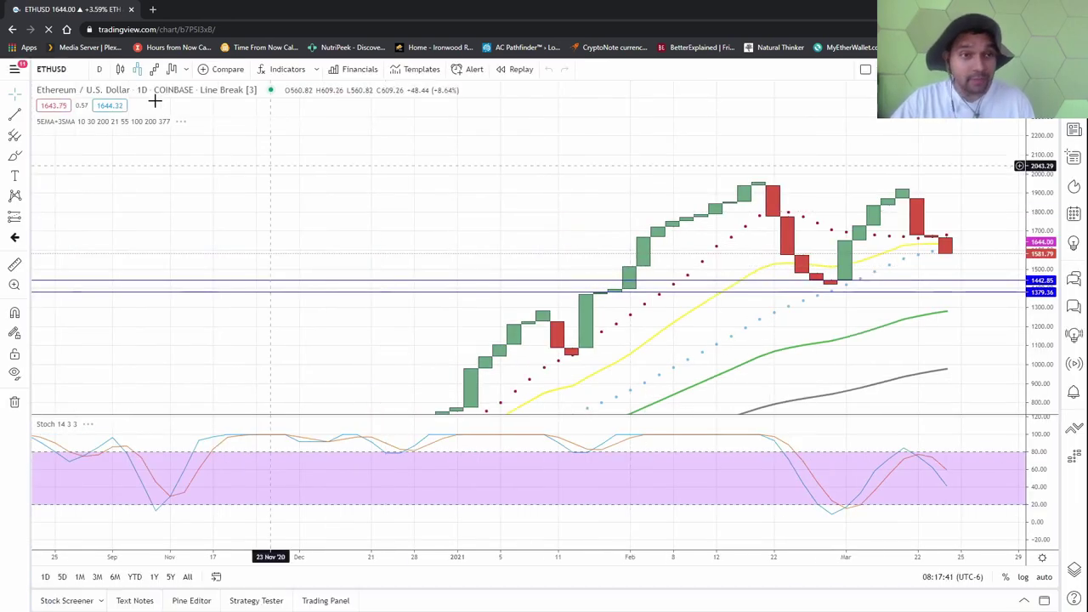
left_click(120, 69)
scroll(697, 296, "down", 5)
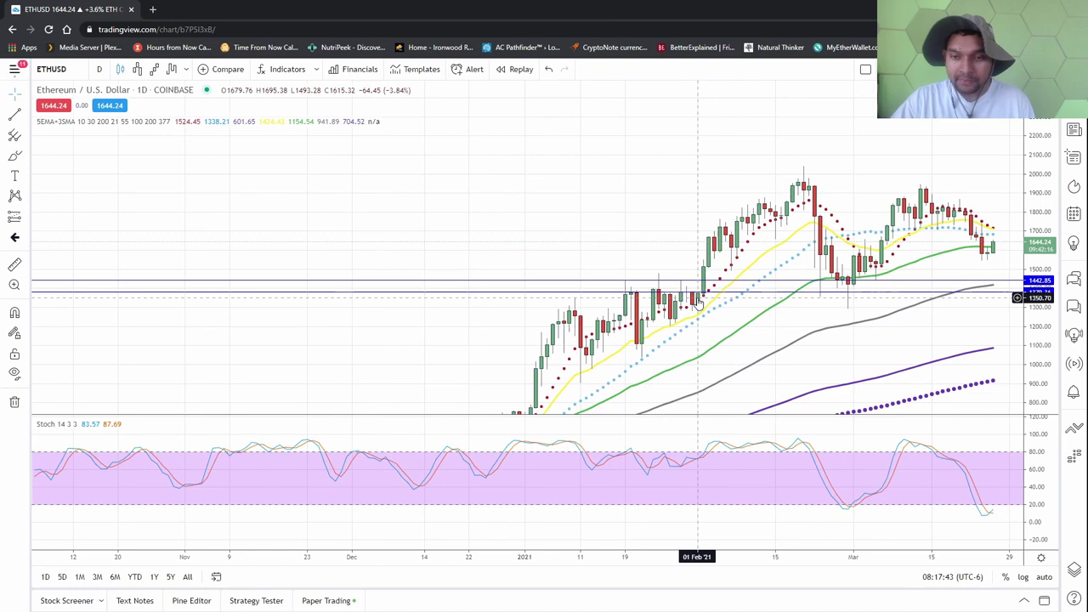
scroll(721, 351, "up", 2)
Pan the Ethereum candles to leave space after the last bar and rescale the Stochastic pane.
left_click_drag(802, 340, 495, 258)
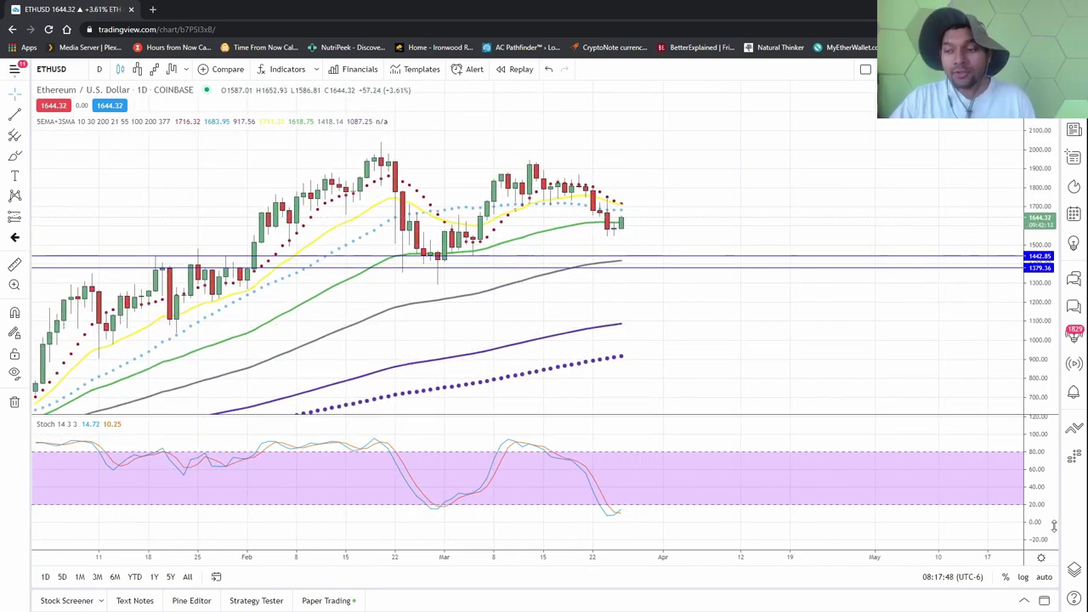
mouse_move(1042, 477)
left_mouse_down()
mouse_move(1044, 453)
mouse_move(1008, 485)
left_mouse_up()
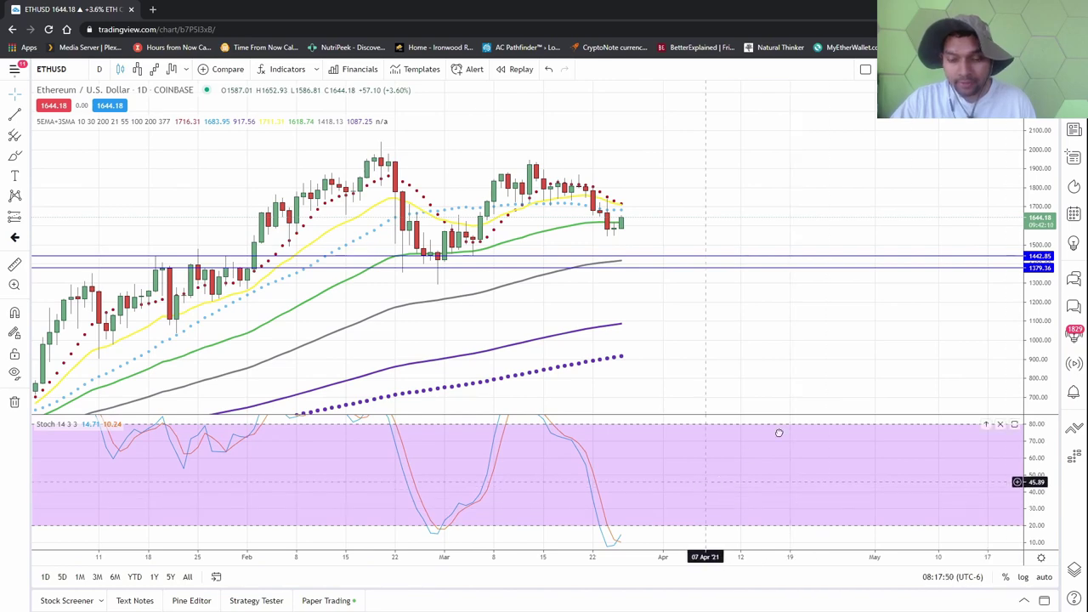
scroll(705, 471, "up", 2)
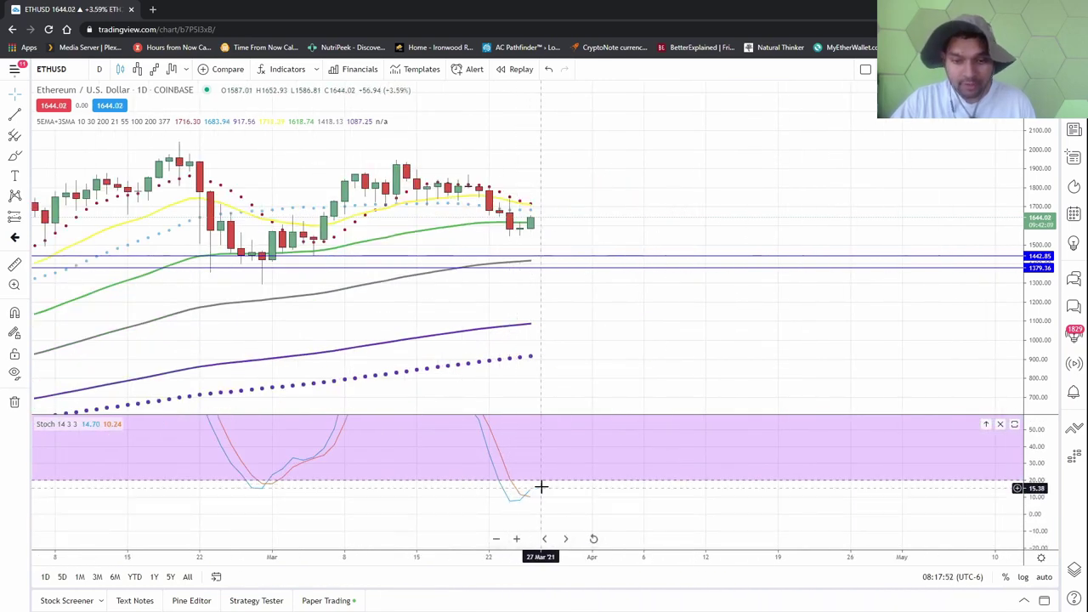
left_click_drag(1033, 481, 1033, 489)
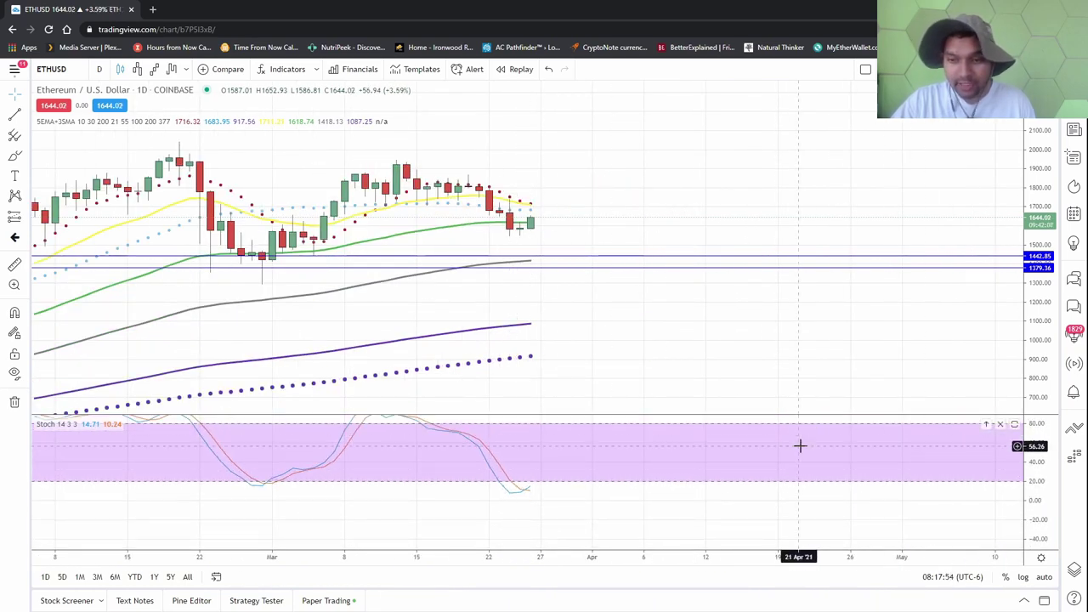
left_click_drag(663, 250, 831, 357)
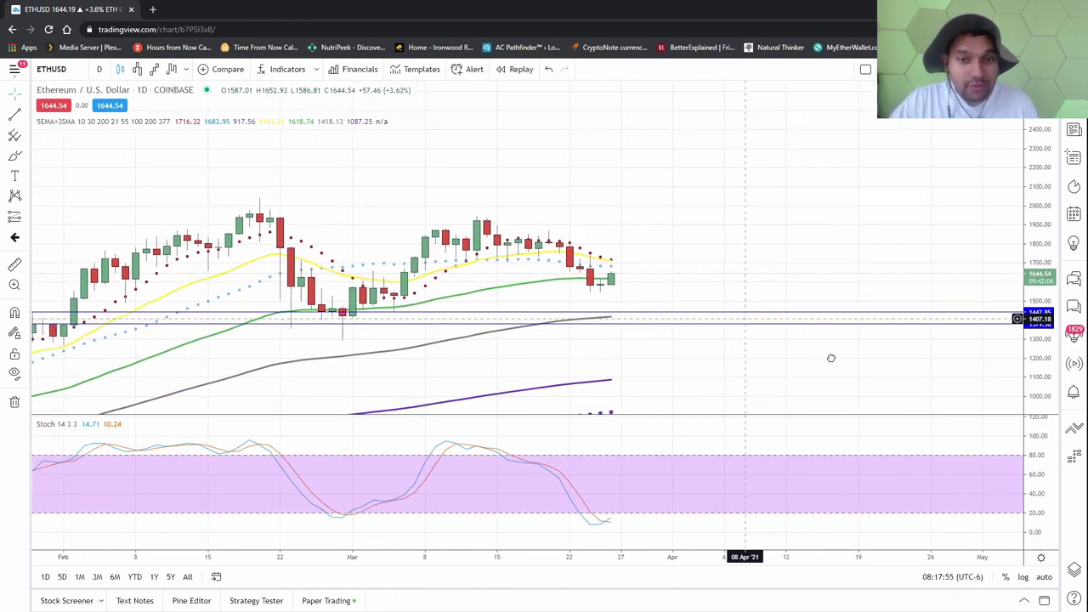
scroll(829, 289, "up", 5)
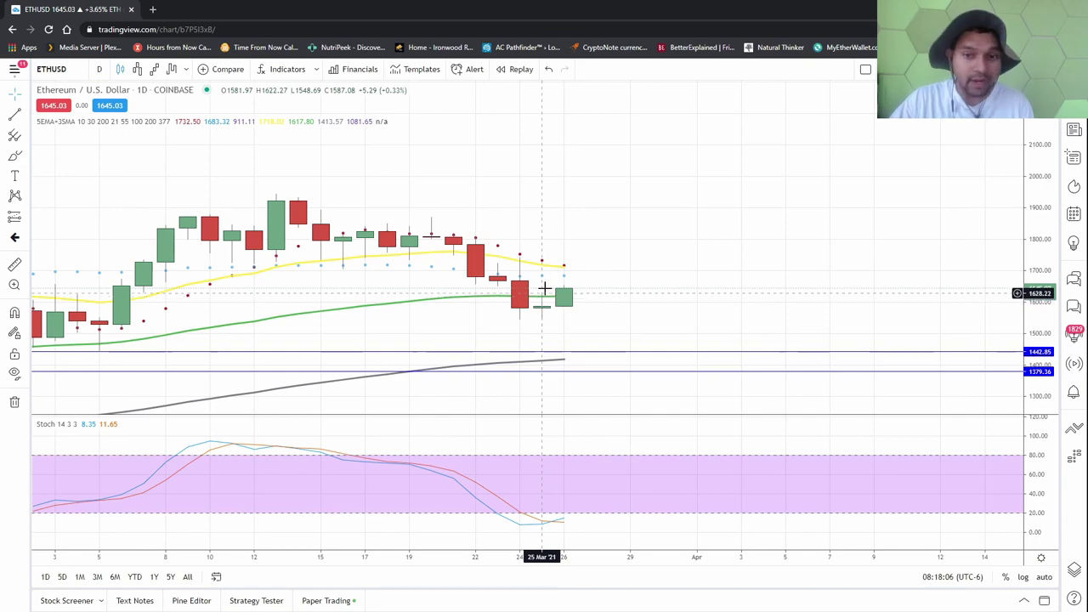
scroll(666, 242, "down", 6)
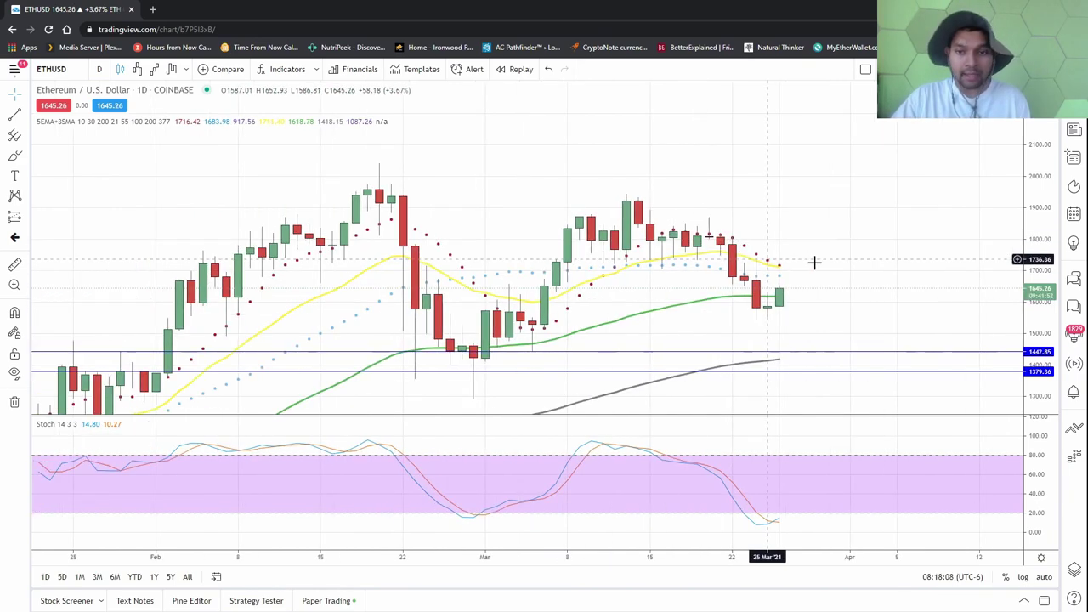
mouse_move(761, 201)
left_mouse_down()
mouse_move(775, 221)
mouse_move(762, 221)
left_mouse_up()
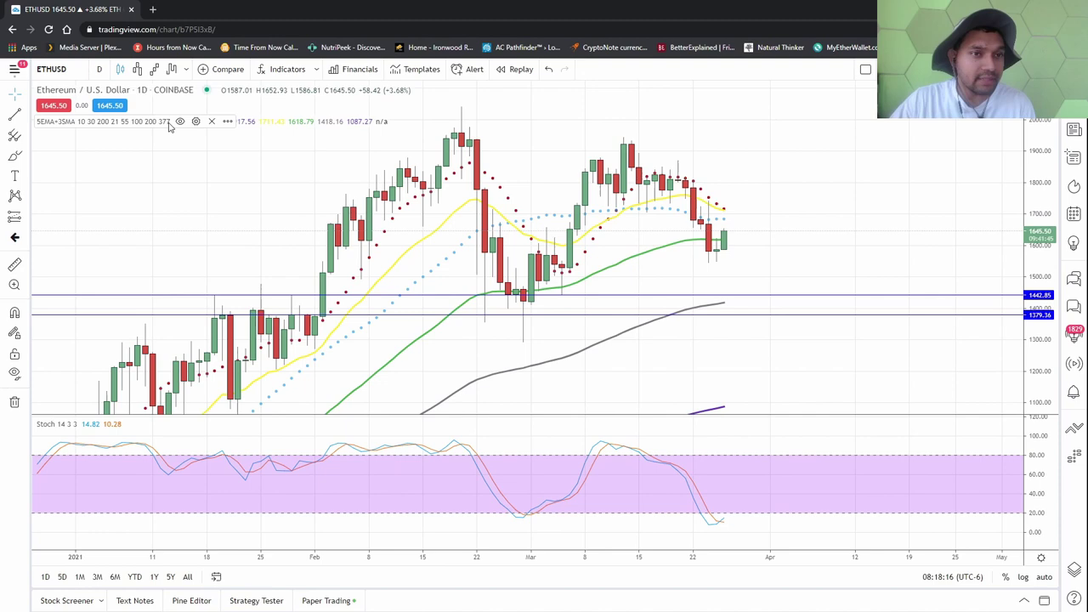
Check the 5EMA+3SMA indicator settings and close them without changes.
left_click(195, 121)
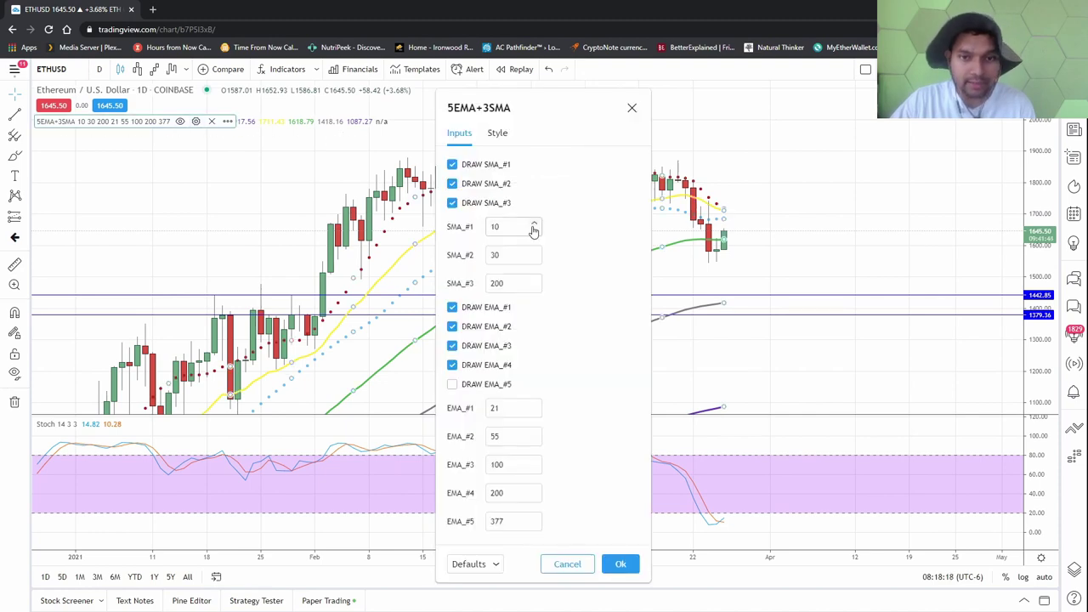
left_click(631, 107)
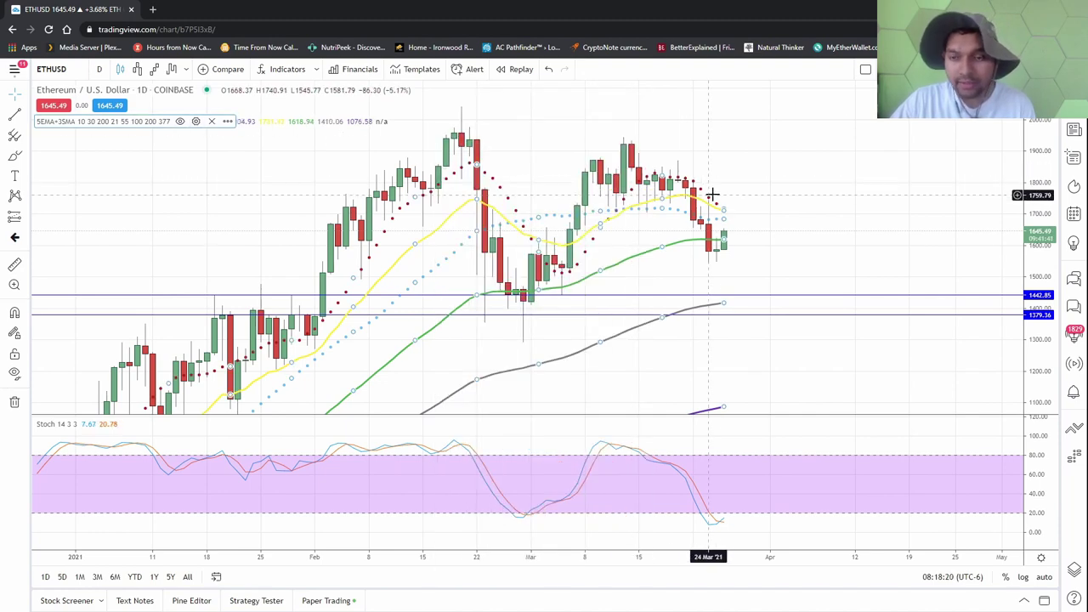
scroll(515, 219, "up", 5)
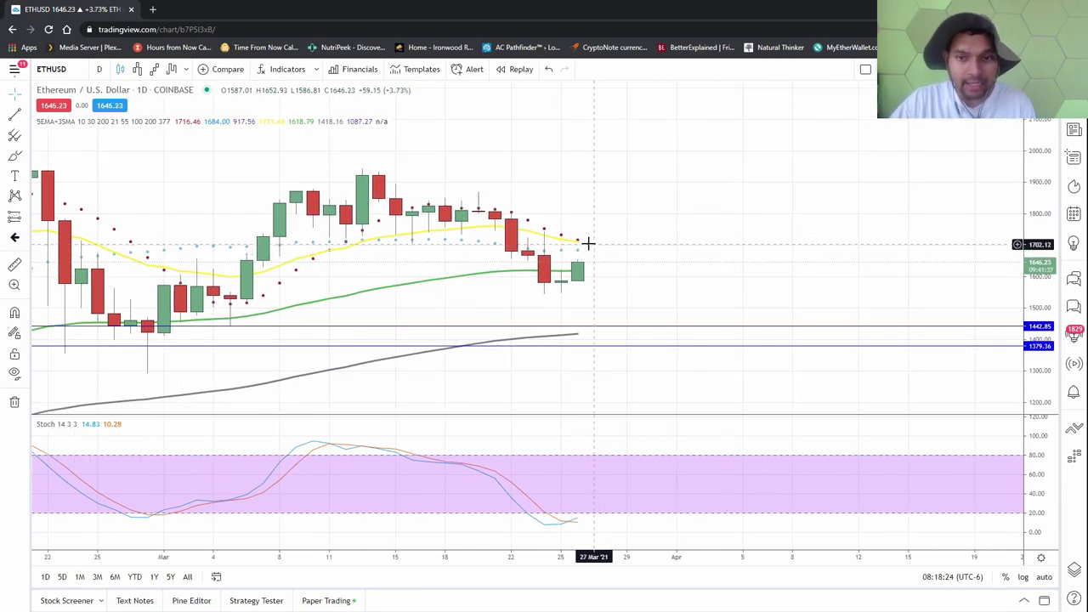
scroll(609, 246, "down", 5)
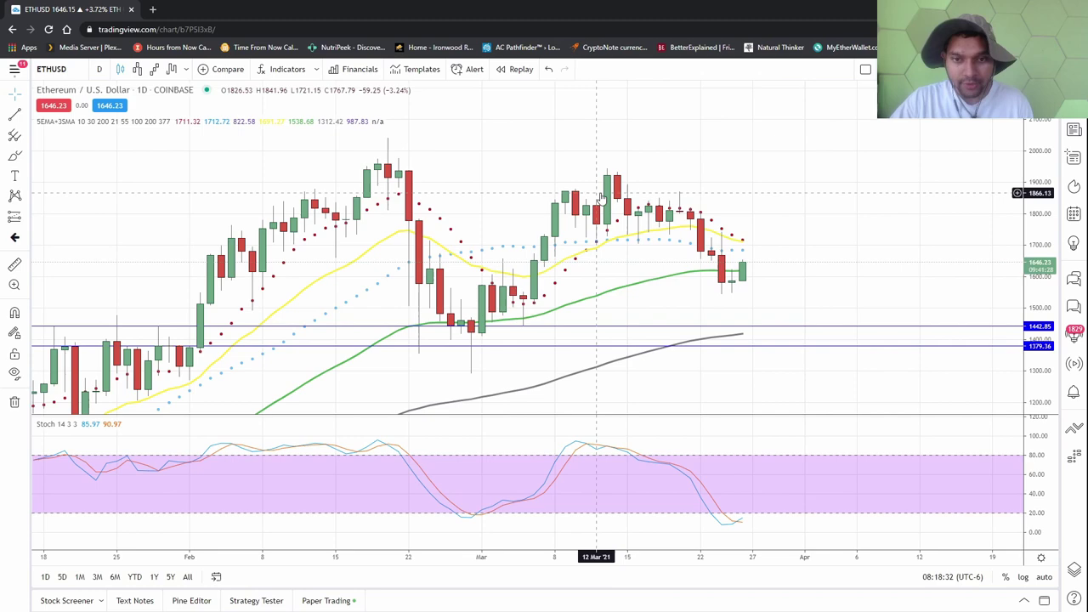
scroll(807, 255, "up", 2)
scroll(799, 267, "down", 3)
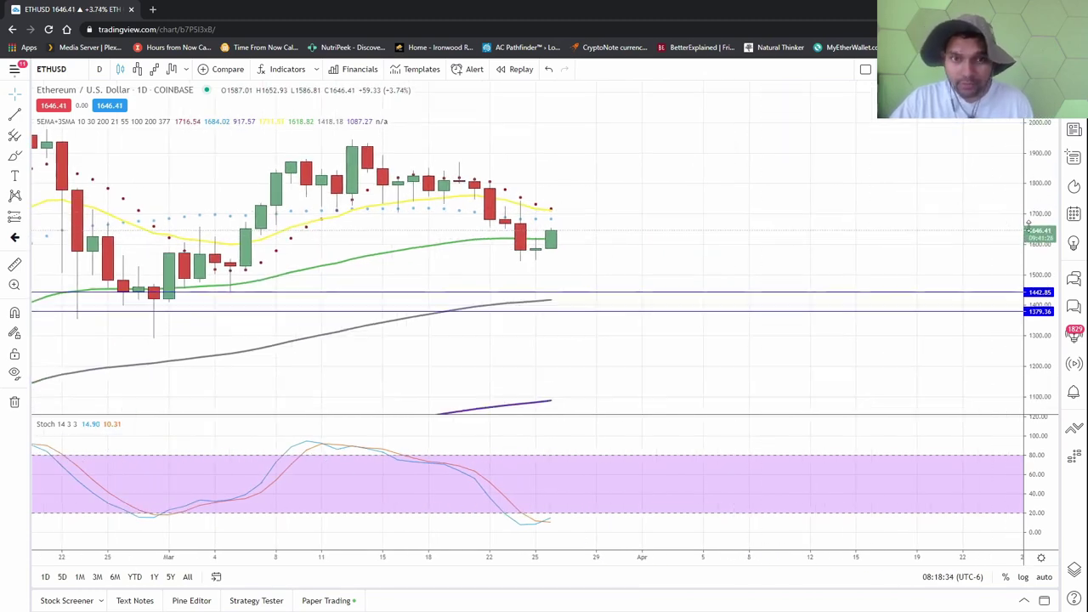
scroll(858, 156, "down", 2)
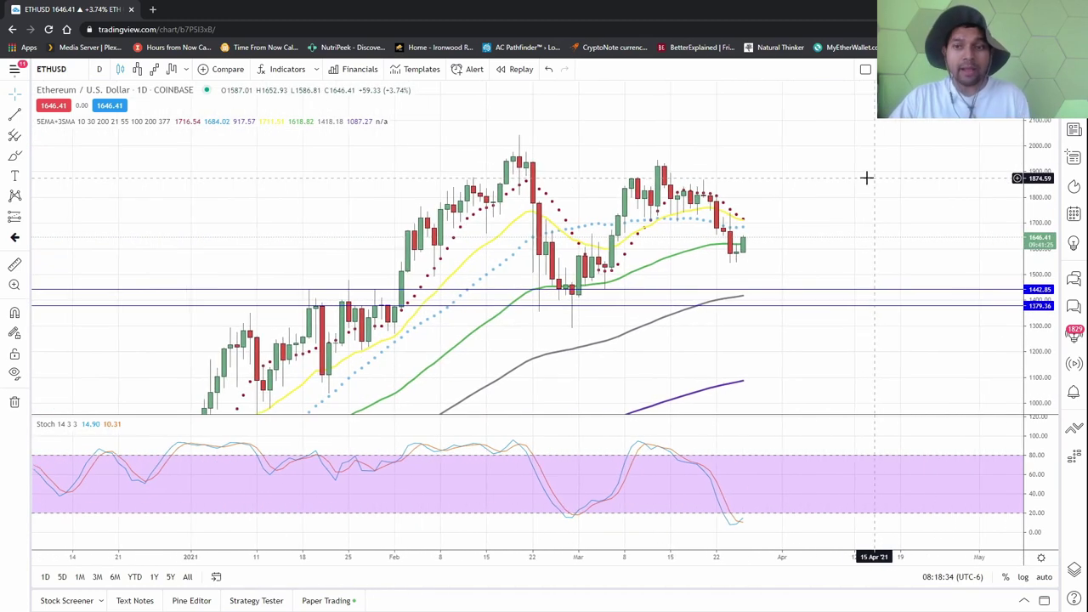
Switch the Ethereum chart to Line Break view and pan it slightly.
left_click(137, 71)
scroll(787, 246, "down", 5)
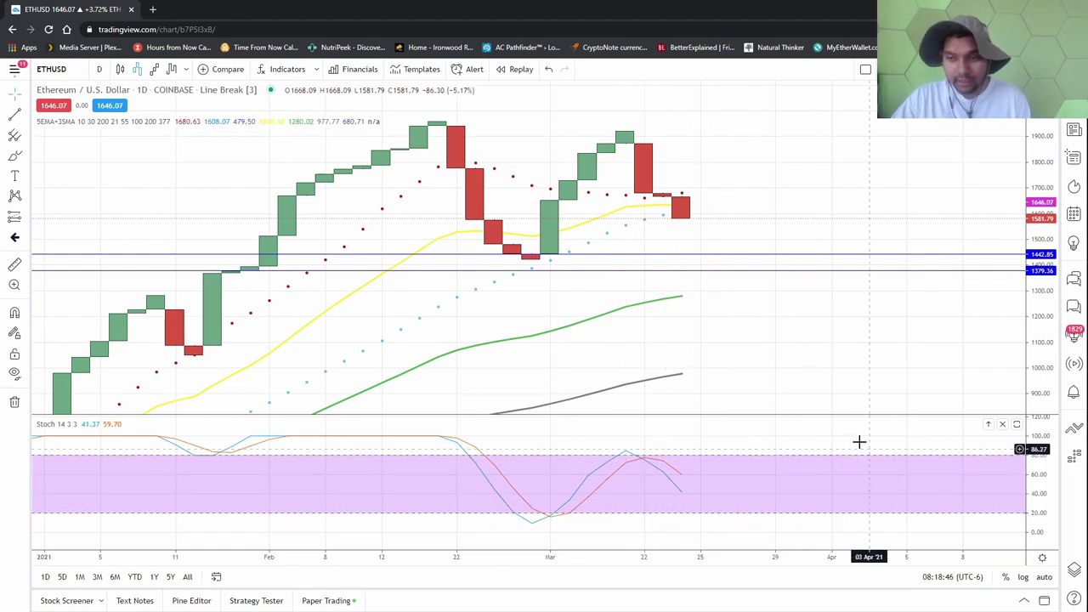
mouse_move(858, 441)
left_mouse_down()
mouse_move(879, 446)
mouse_move(879, 433)
left_mouse_up()
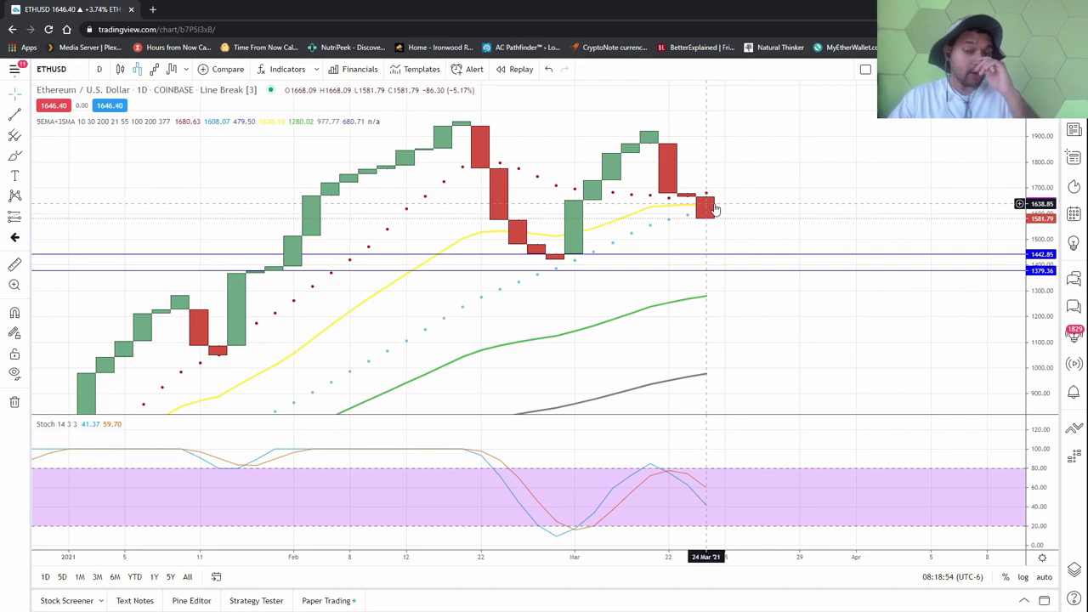
Show the Ethereum chart as Renko bricks, compressing the price scale to fit more bricks.
left_click(155, 71)
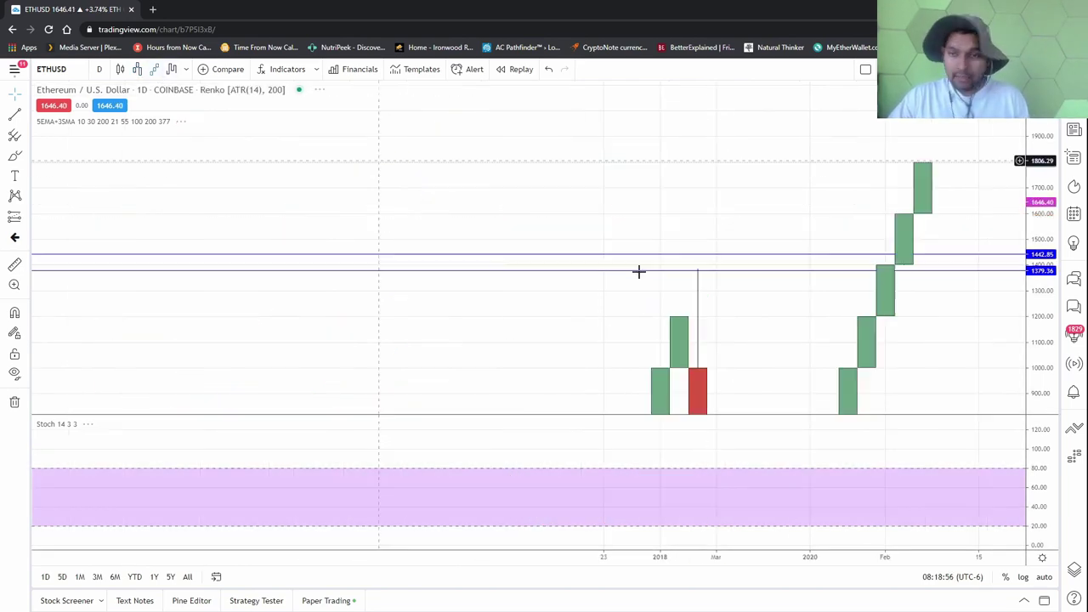
left_click_drag(1057, 163, 1012, 325)
left_click_drag(864, 326, 719, 303)
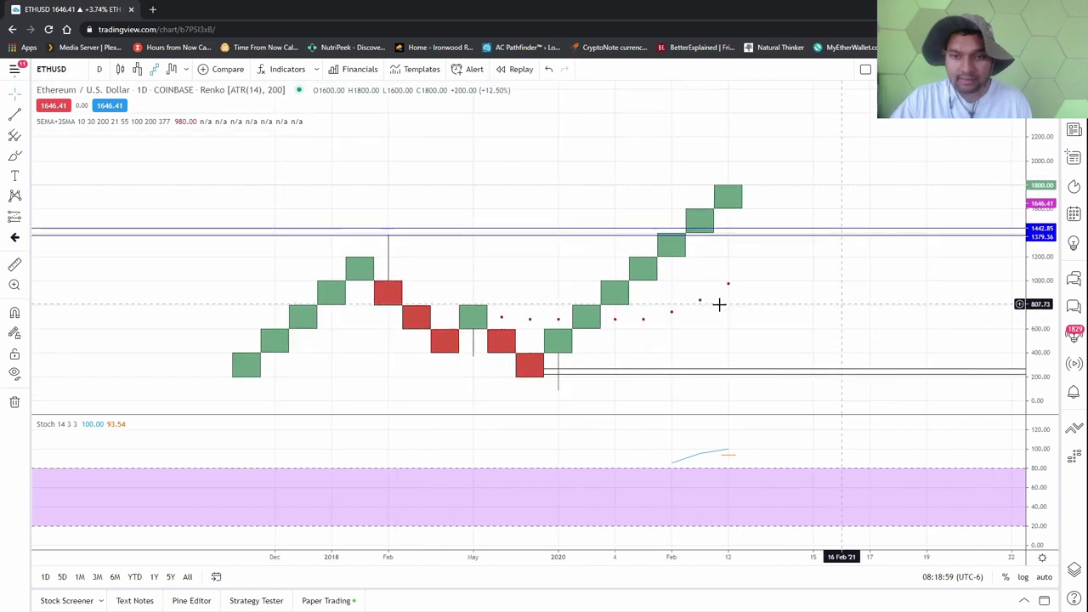
Compare Kagi lines with recentred candlesticks, then leave the chart as Kagi (ATR 14, 200).
left_click(171, 70)
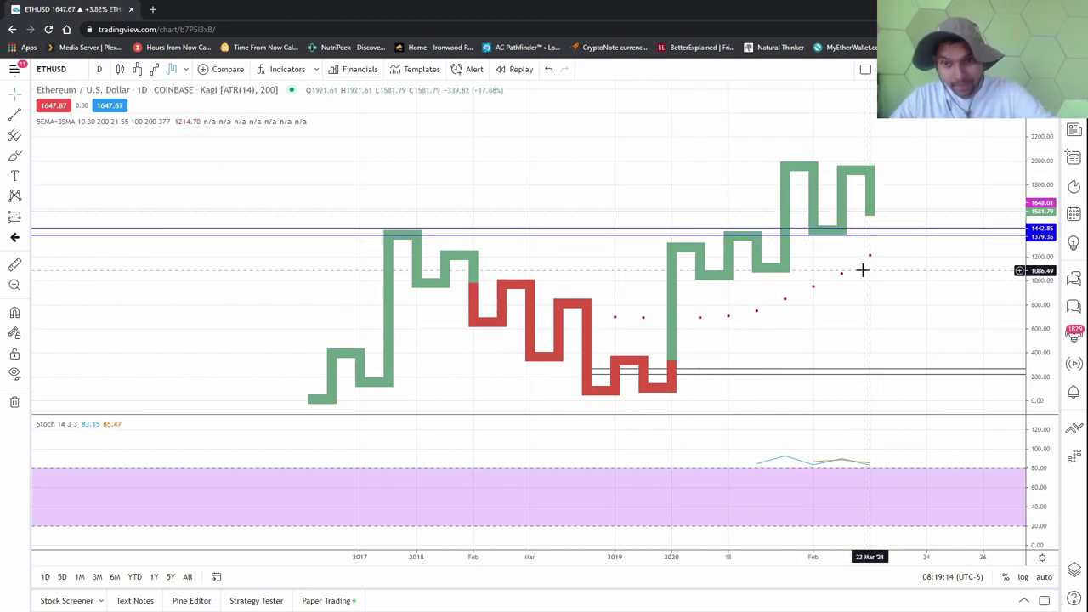
left_click(120, 69)
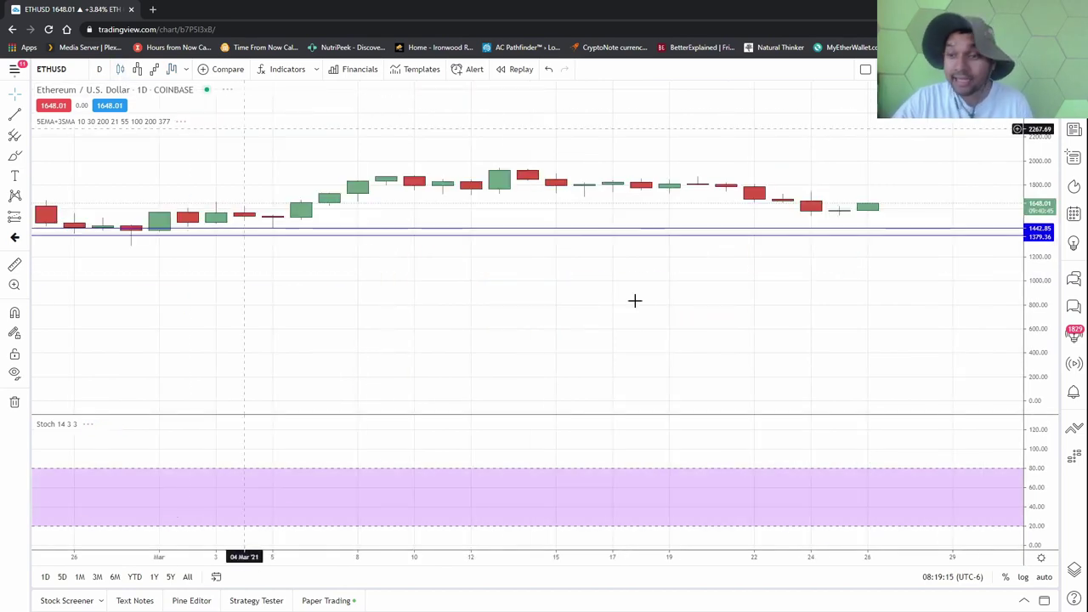
scroll(854, 340, "down", 6)
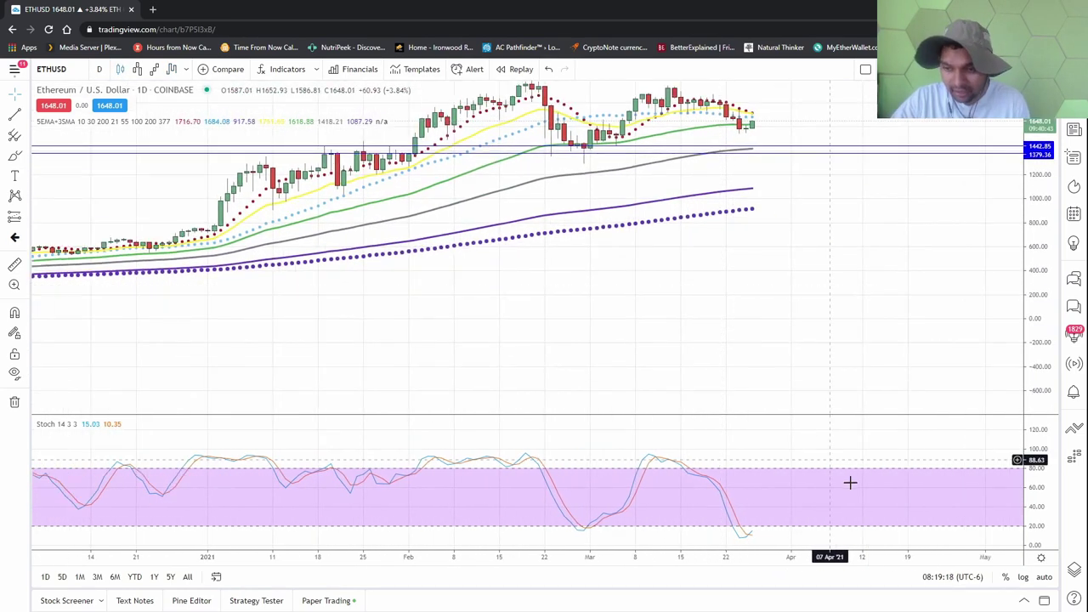
left_click_drag(697, 157, 634, 304)
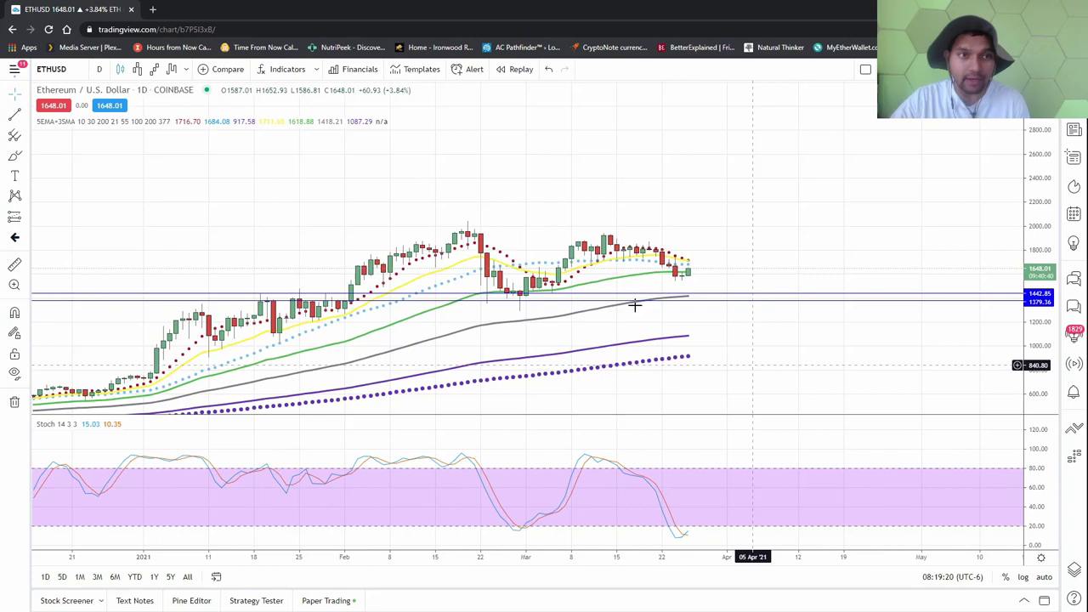
left_click(173, 71)
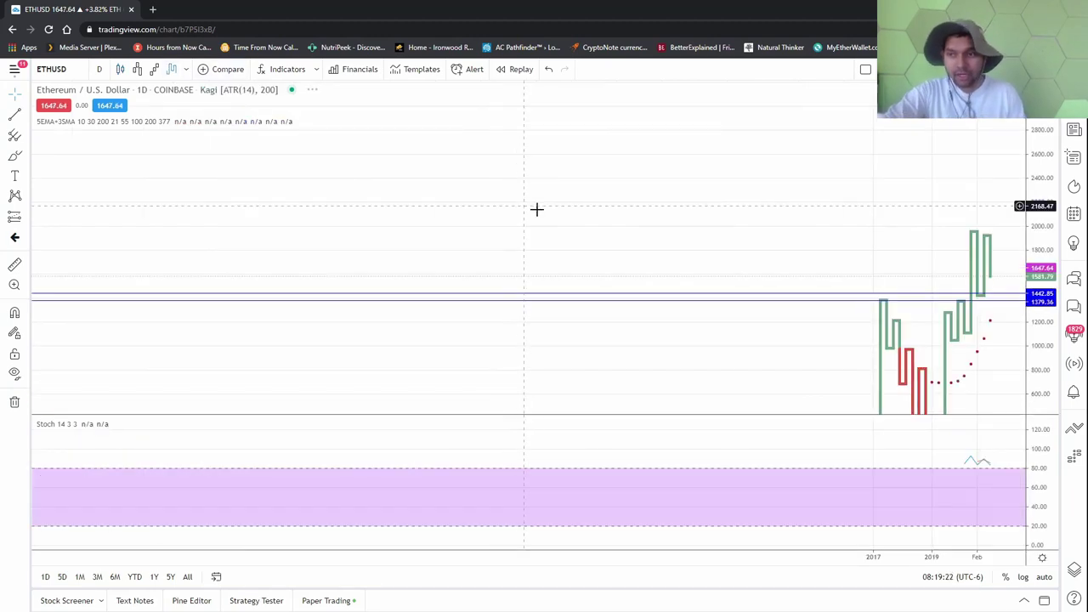
scroll(537, 213, "up", 5)
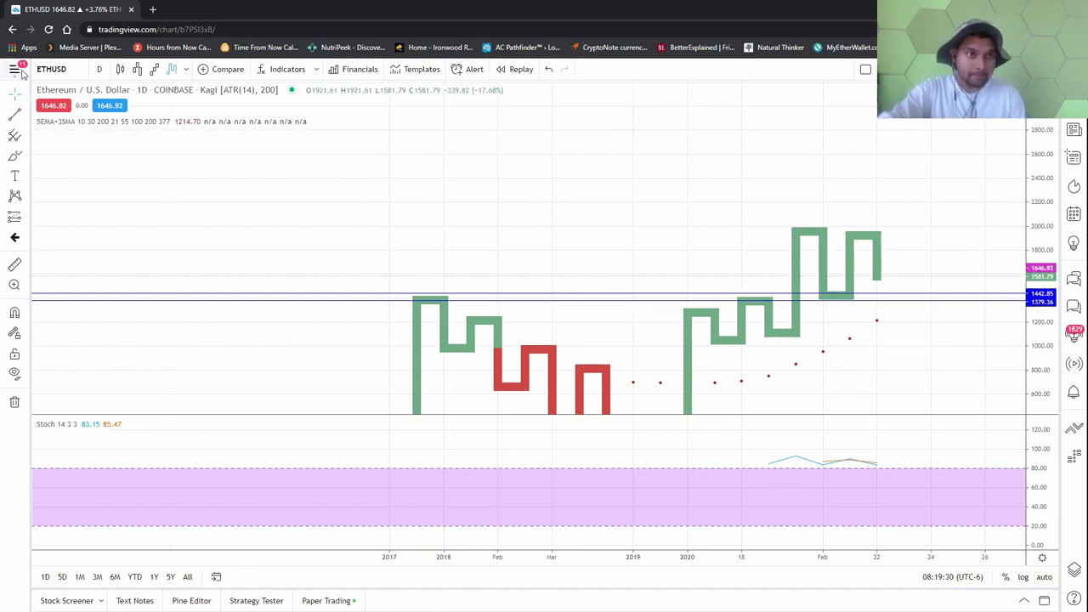
left_click(21, 71)
mouse_move(97, 78)
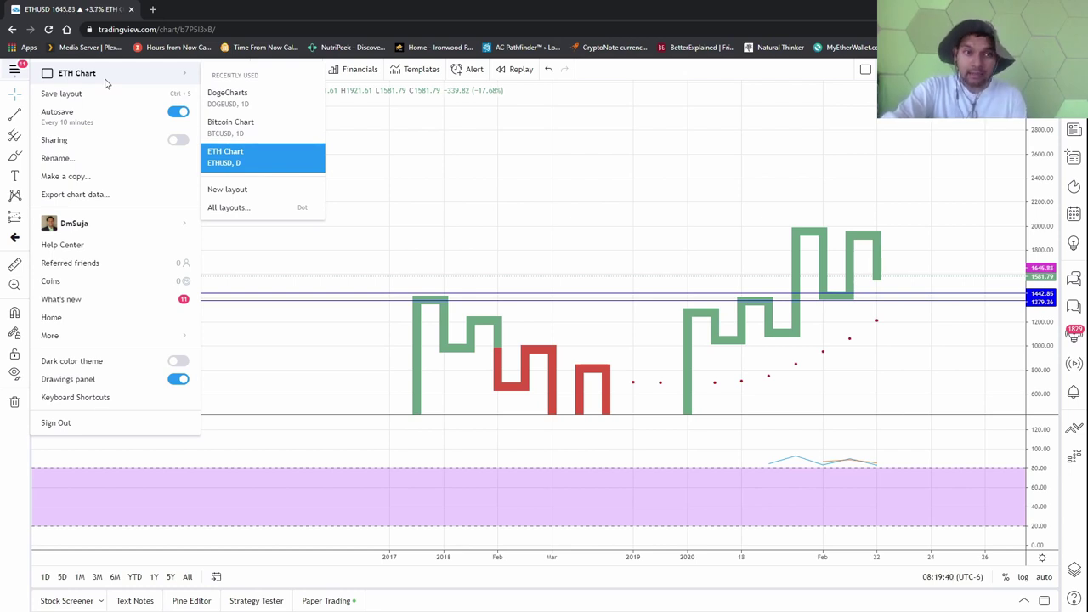
left_click(485, 170)
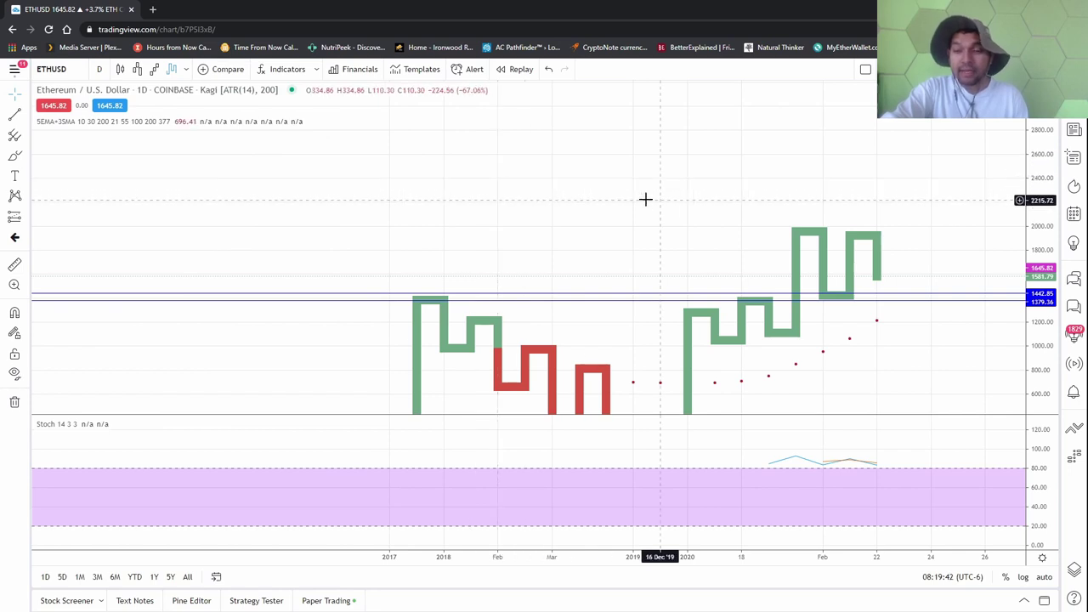
mouse_move(1022, 153)
left_mouse_down()
mouse_move(1021, 228)
mouse_move(1008, 226)
left_mouse_up()
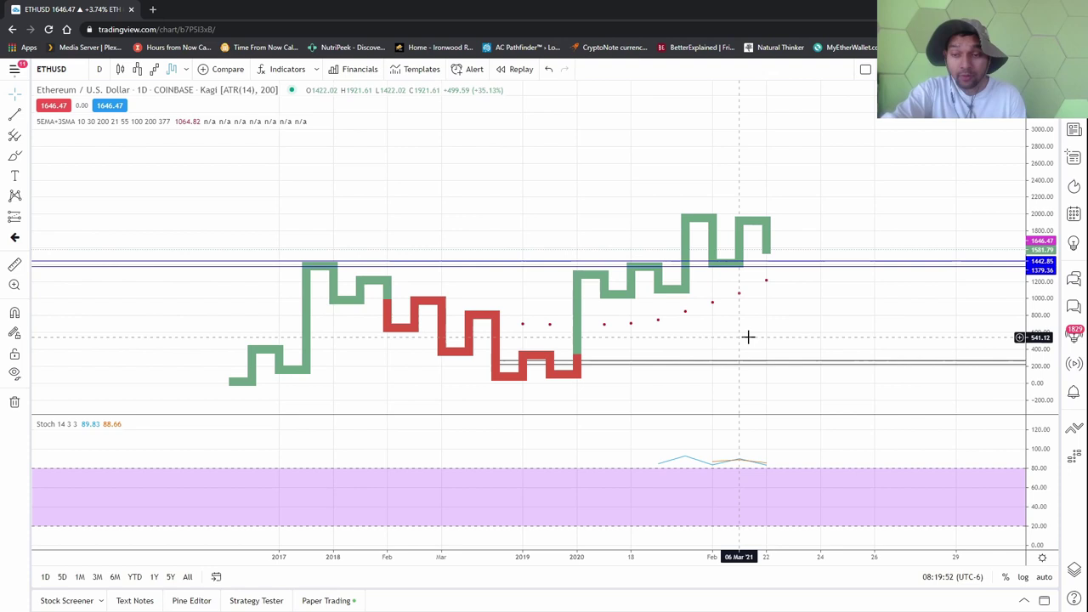
mouse_move(751, 312)
left_mouse_down()
mouse_move(748, 289)
mouse_move(728, 320)
mouse_move(714, 319)
left_mouse_up()
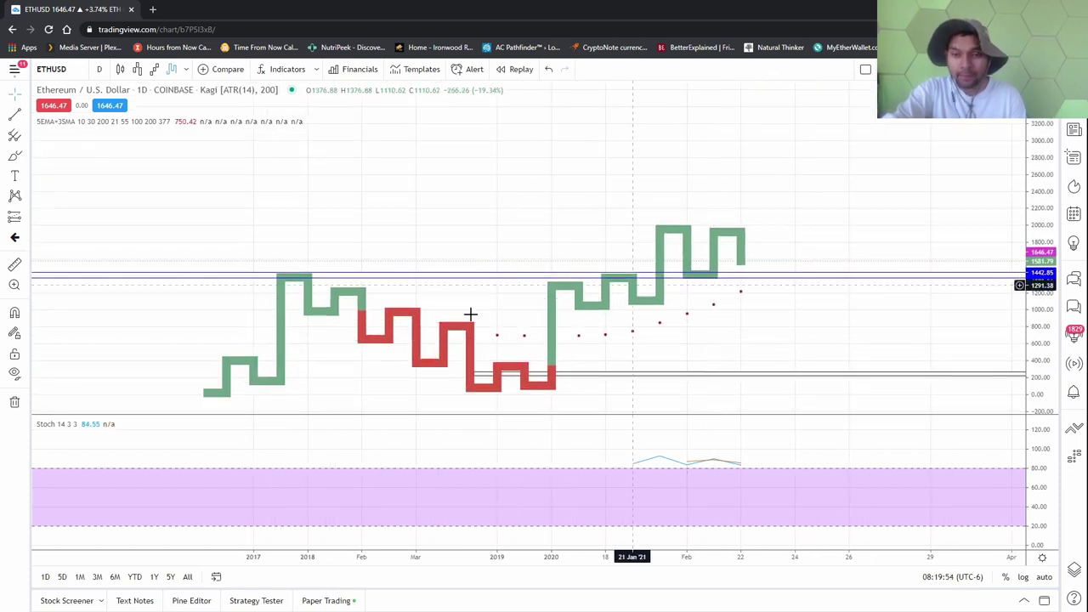
Load the DogeCharts layout showing the Dogecoin / US Dollar daily chart.
left_click(13, 70)
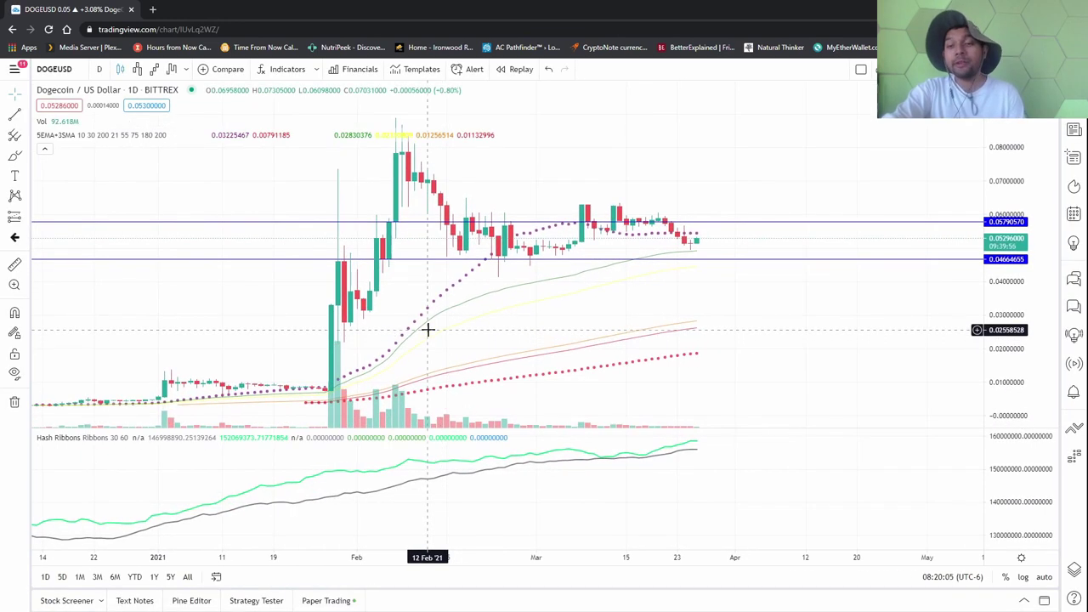
scroll(629, 292, "up", 2)
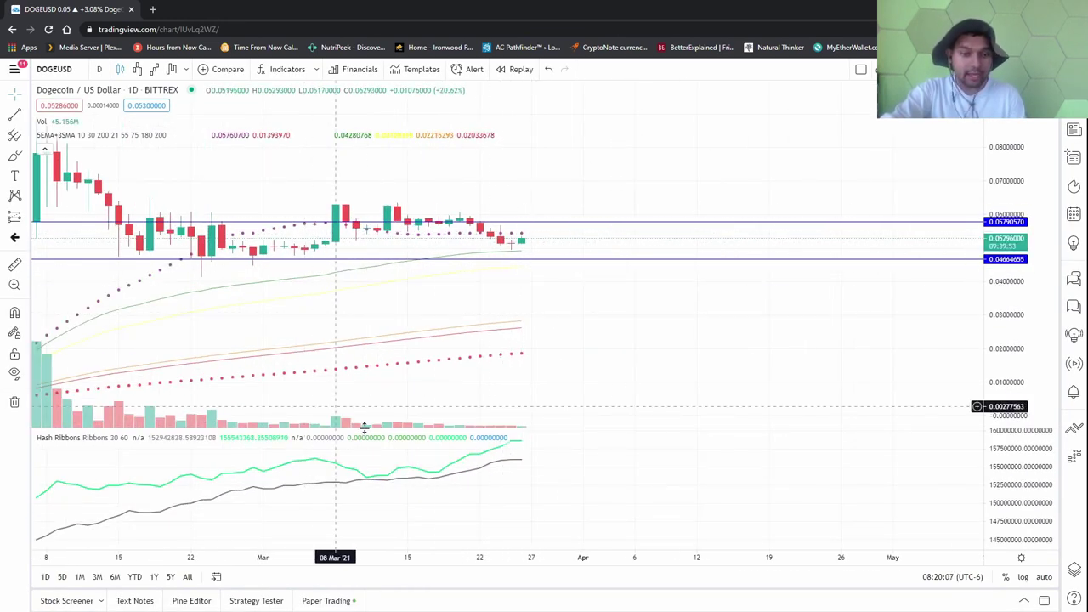
Cycle the Dogecoin chart through Line Break, Renko and Kagi, then restore candlesticks.
left_click(137, 69)
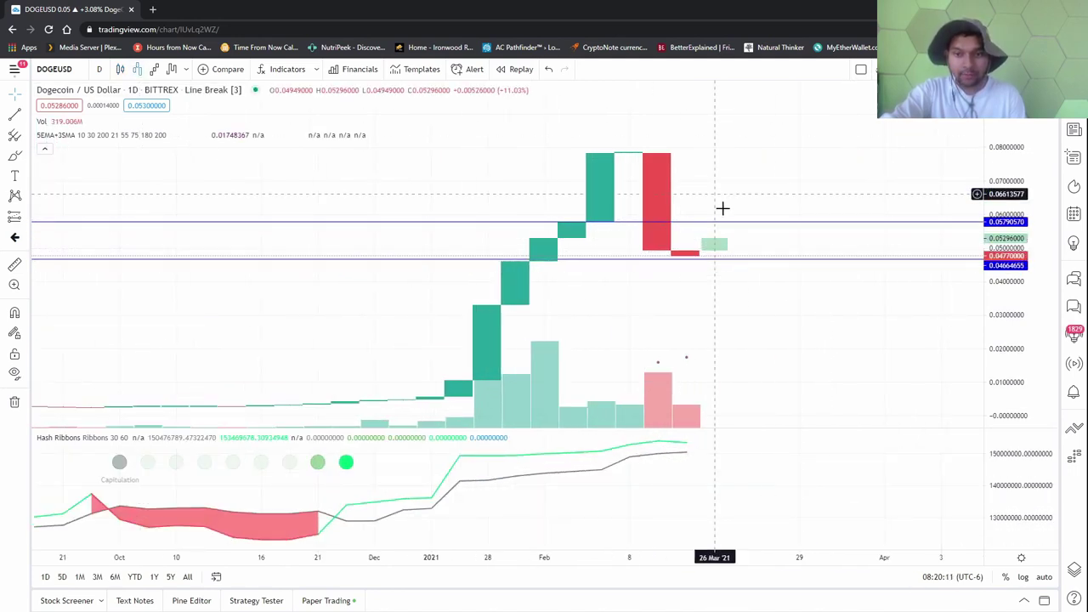
left_click(152, 69)
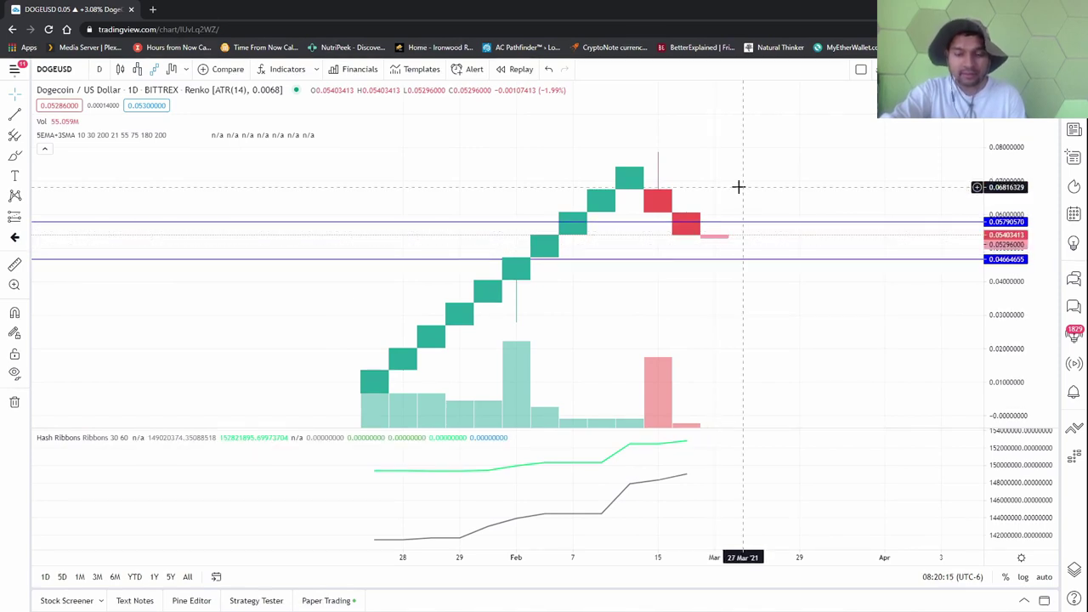
left_click(171, 70)
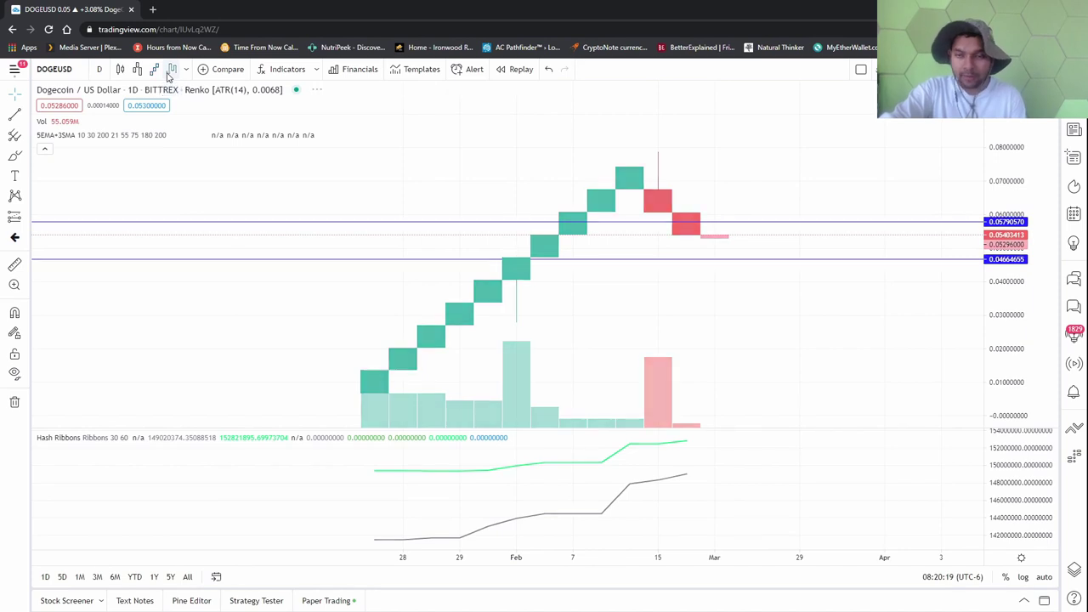
left_click(719, 260)
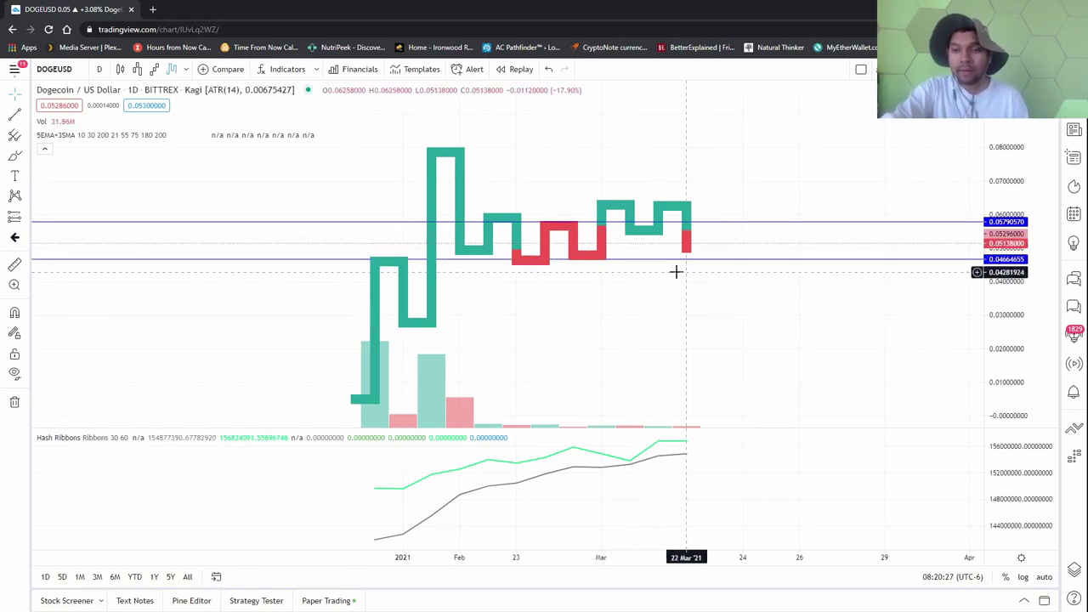
scroll(677, 271, "down", 3)
scroll(663, 280, "up", 3)
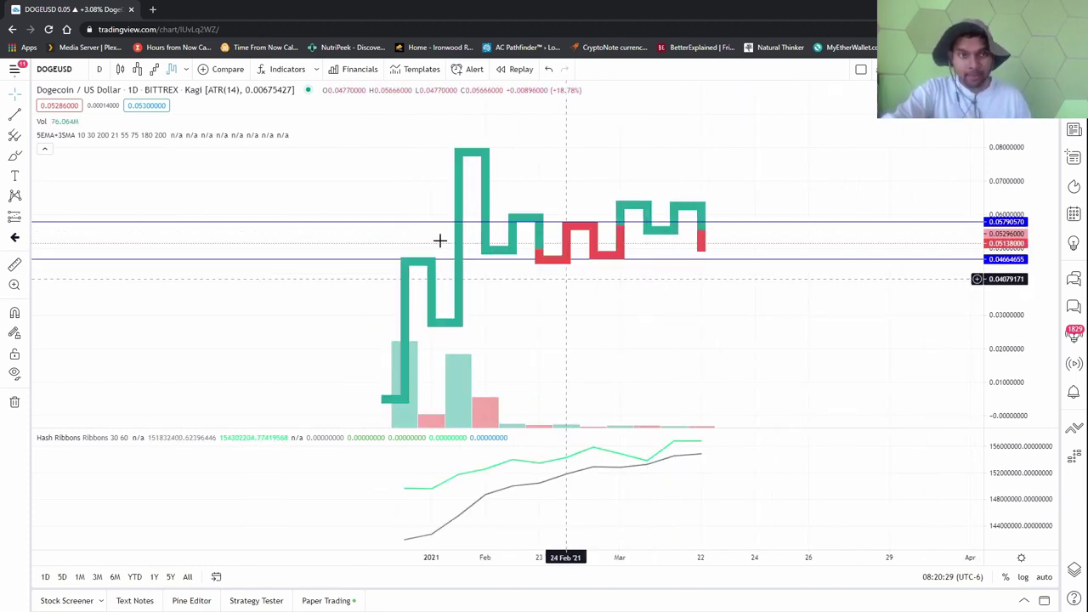
left_click(127, 69)
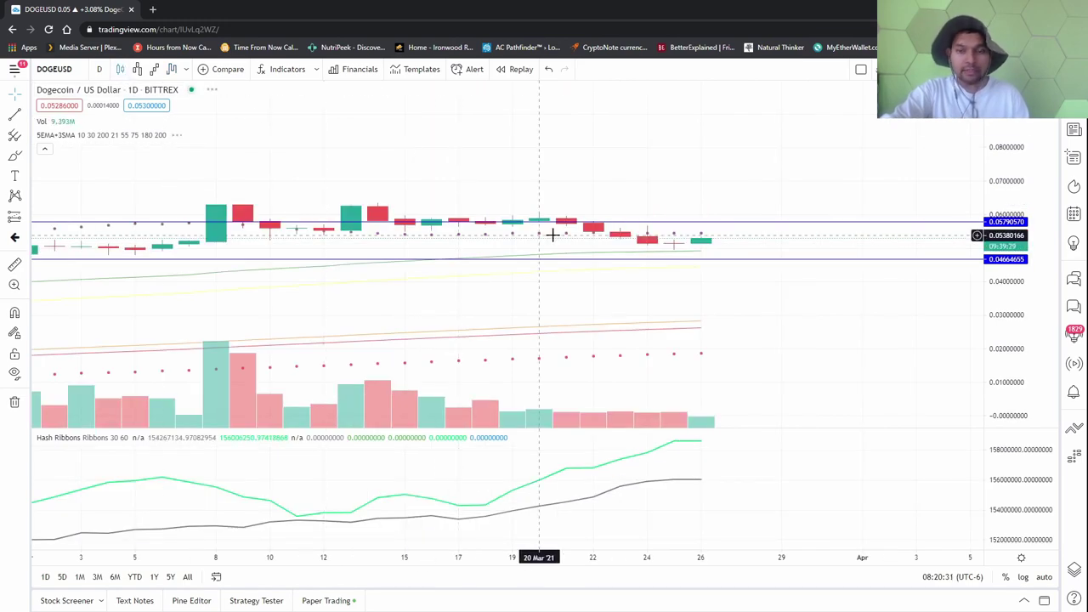
scroll(554, 235, "down", 4)
scroll(735, 312, "down", 3)
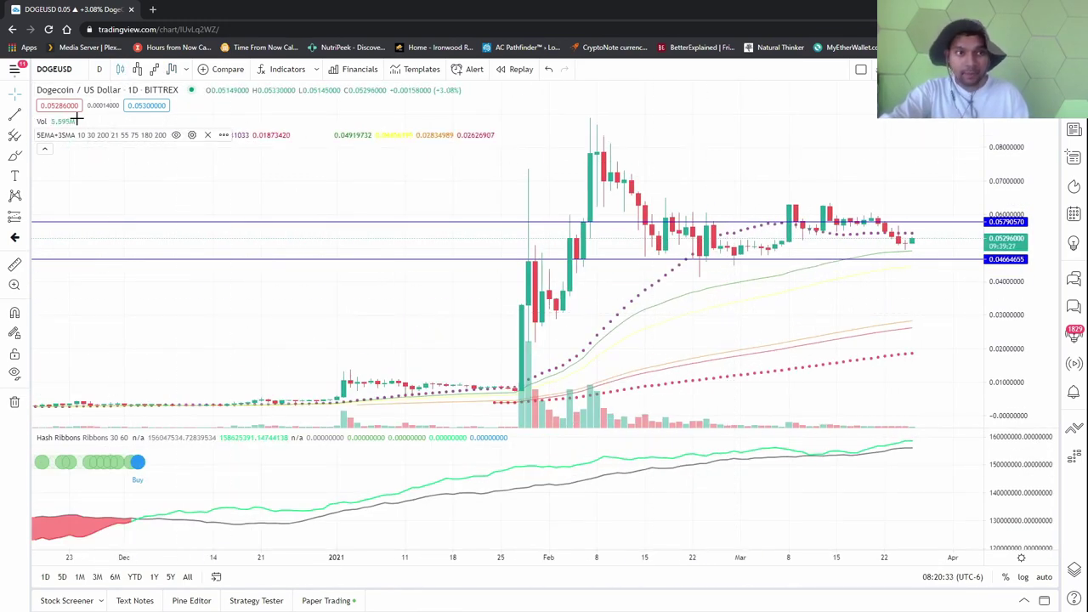
left_click(27, 75)
mouse_move(115, 83)
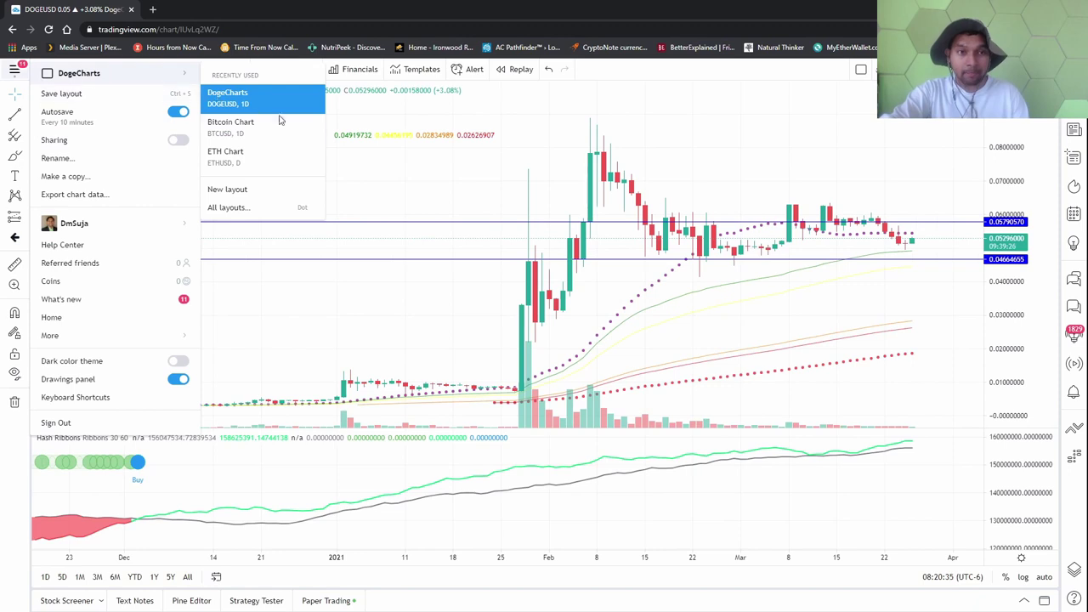
left_click(662, 98)
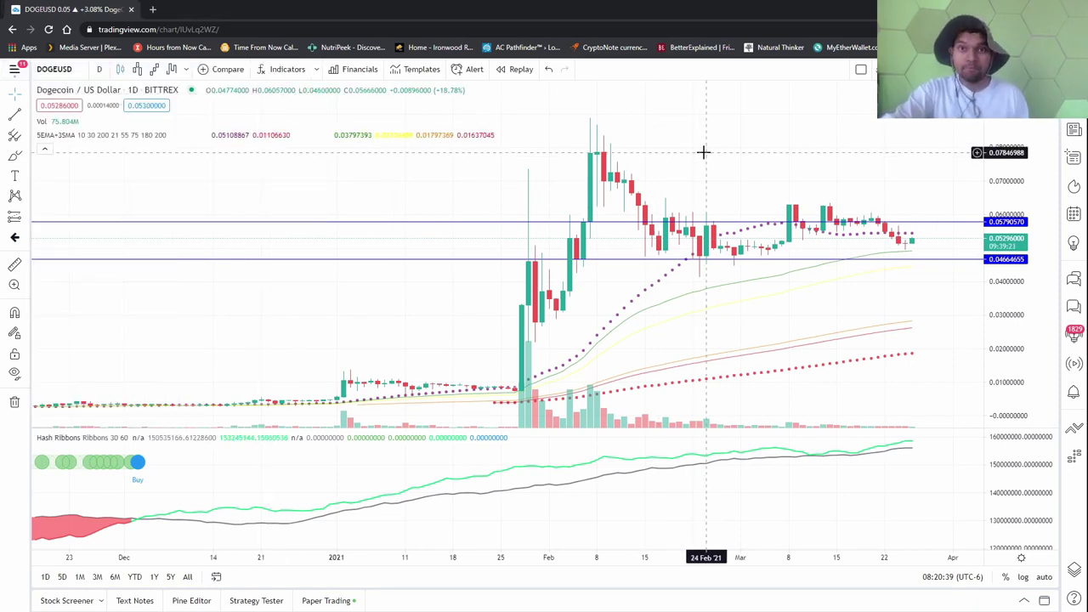